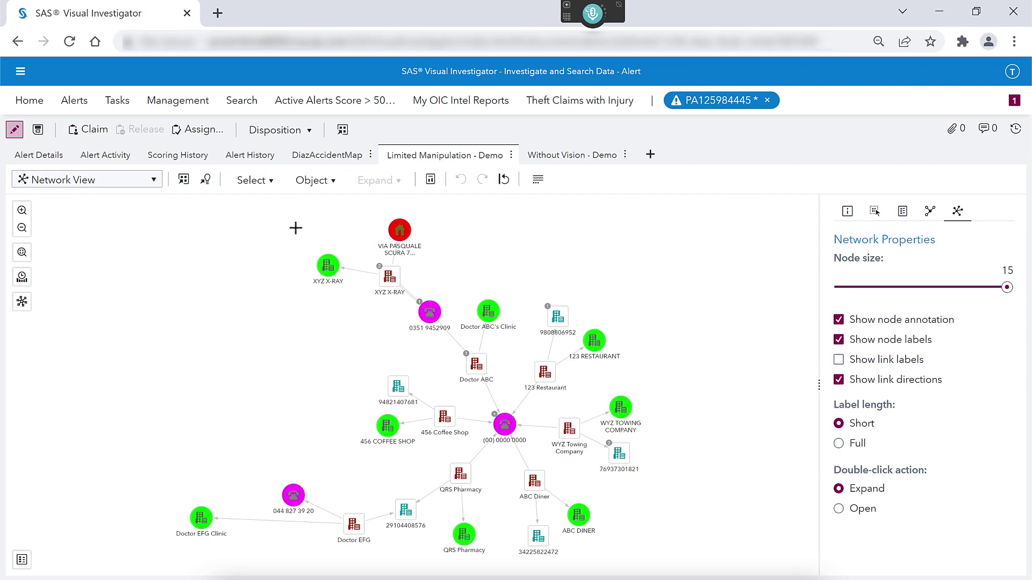
Step: Select the XYZ X-Ray through Doctor ABC nodes and group them into one node
left_click_drag(296, 216, 496, 381)
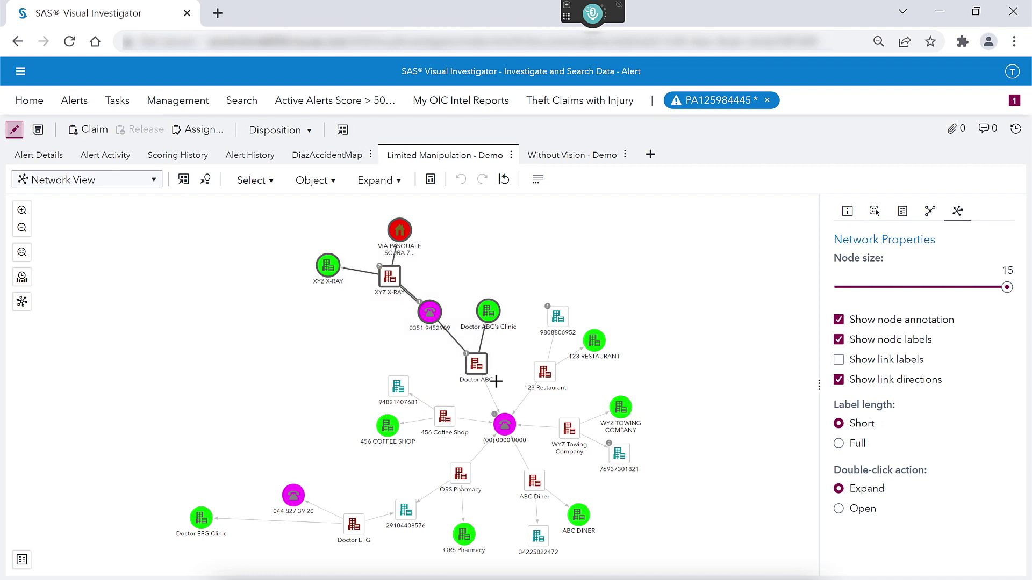
left_click(330, 184)
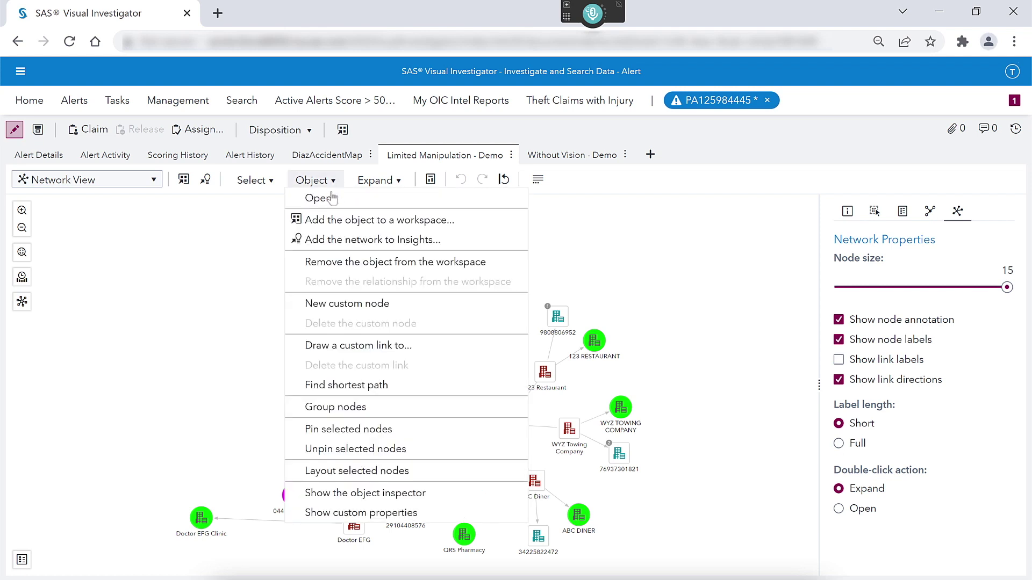
left_click(351, 406)
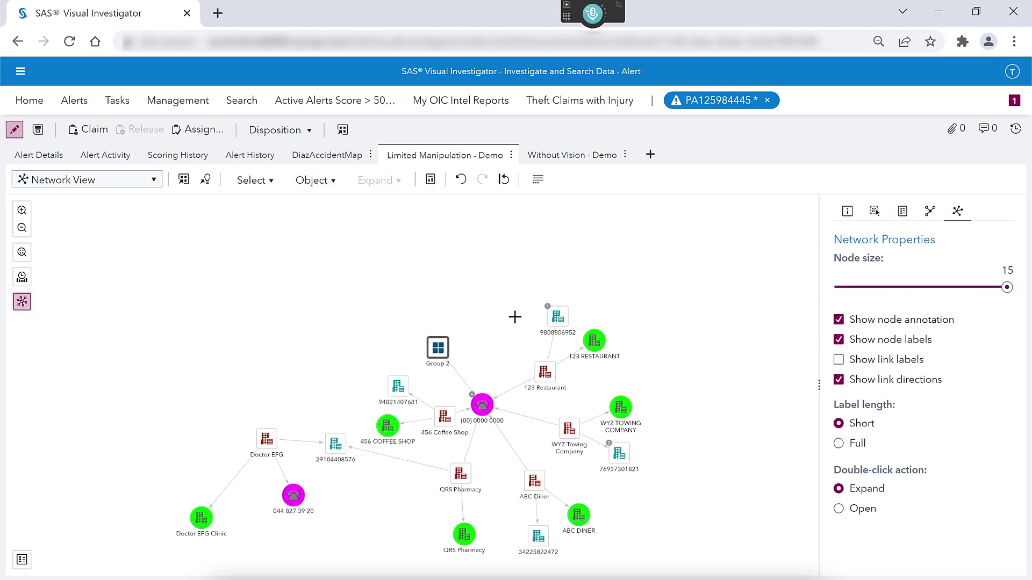
Step: Label the new group node 'Doctor and X-Ray' in Node Properties
left_click(903, 212)
left_click(876, 439)
type("Doctor and X-Ray")
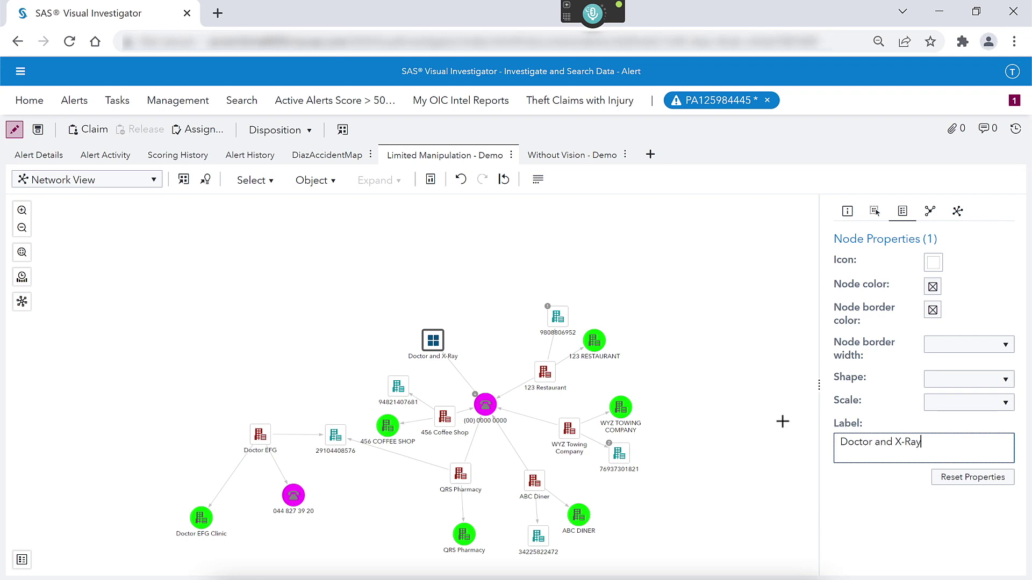
left_click(782, 421)
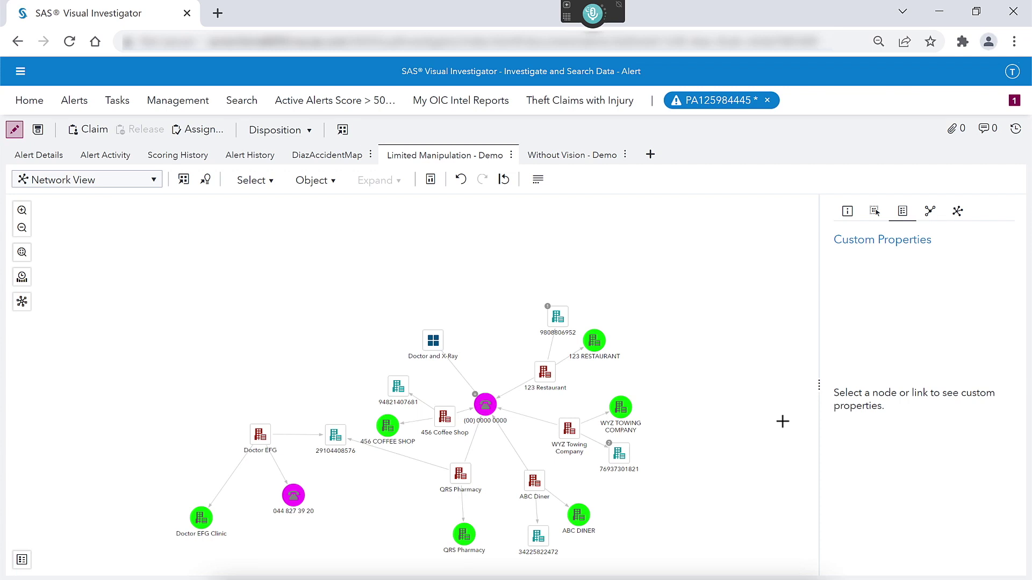
Step: Close the alert tab and reopen the 2300-score alert from the Alerts list
left_click(766, 100)
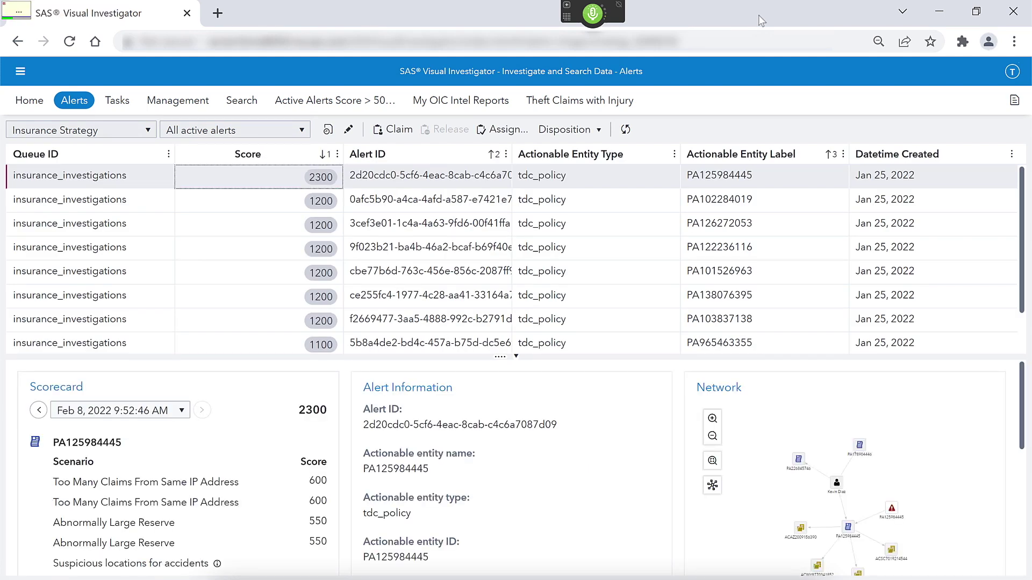
key("Return")
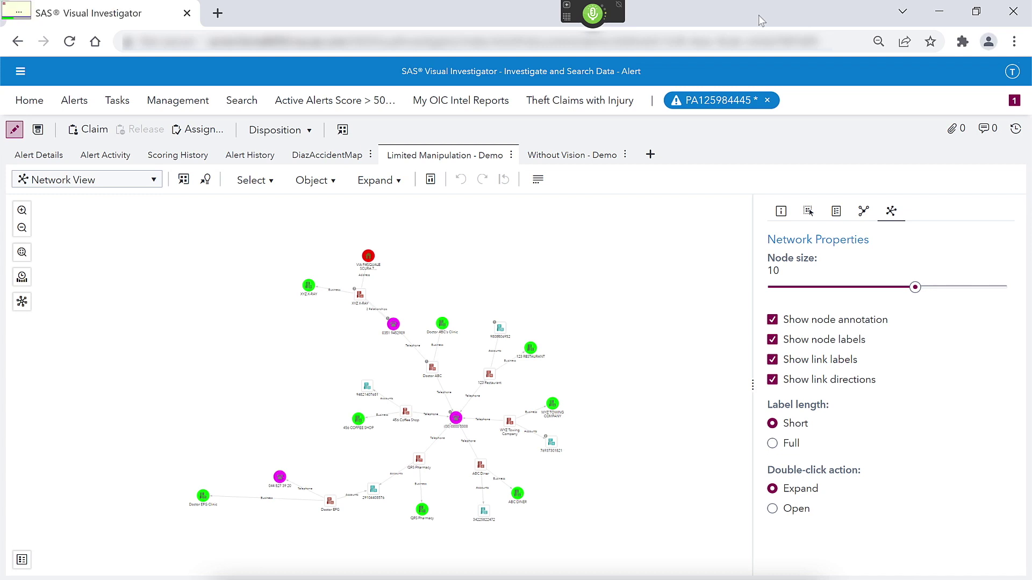
Step: Jump to the Network View landmark using the Ctrl+F6 landmarks list
key("ctrl+F6")
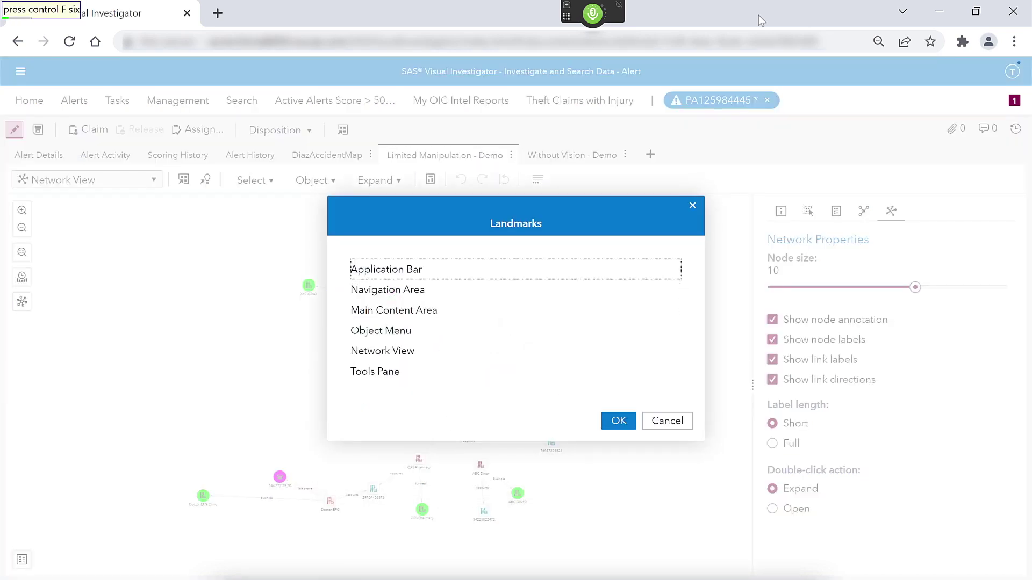
key("Down")
key("Down")
key("Down")
key("Down")
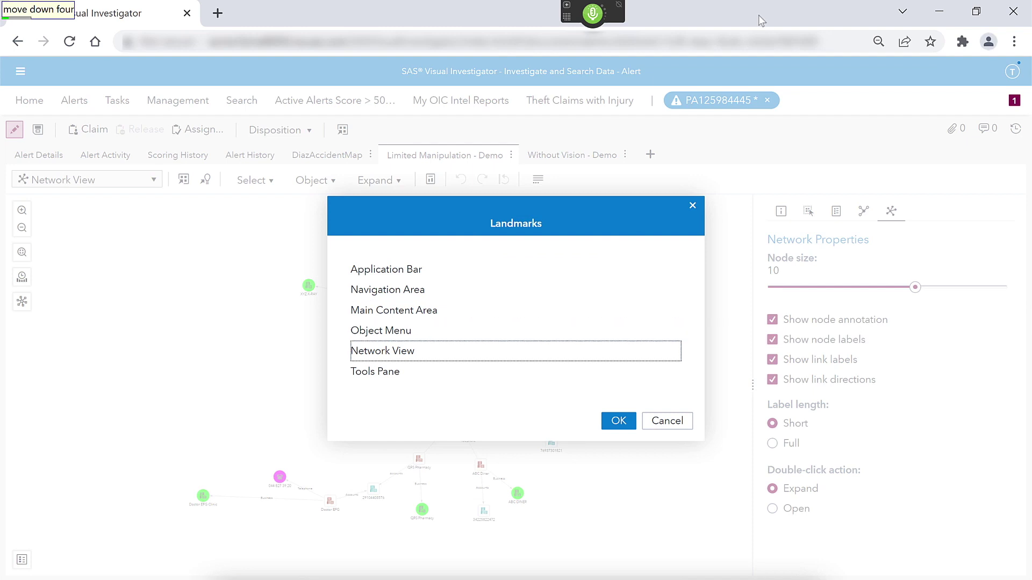
key("Return")
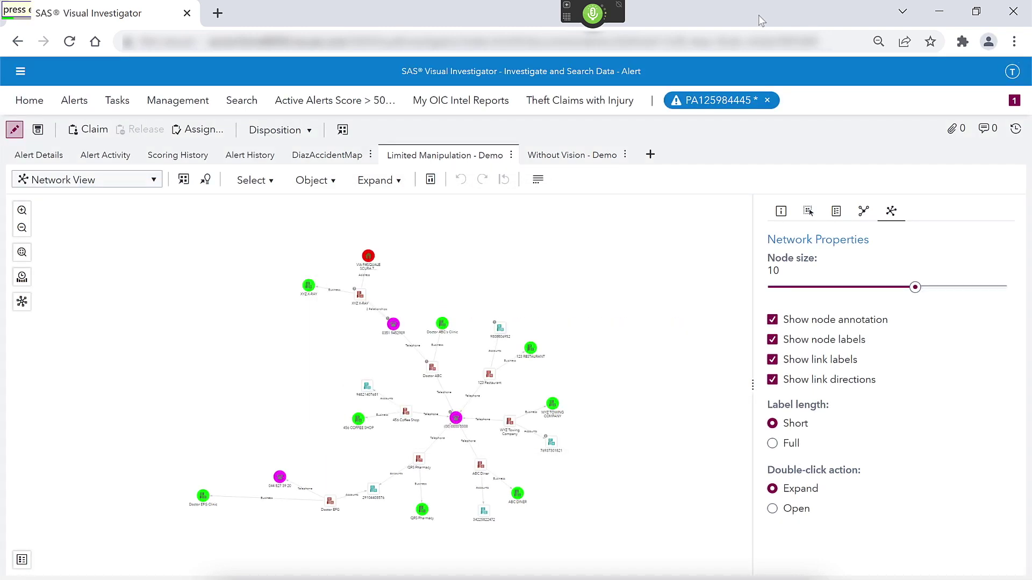
Step: Zoom and pan the graph to show VIA PASQUALE down to Doctor ABC
key("plus")
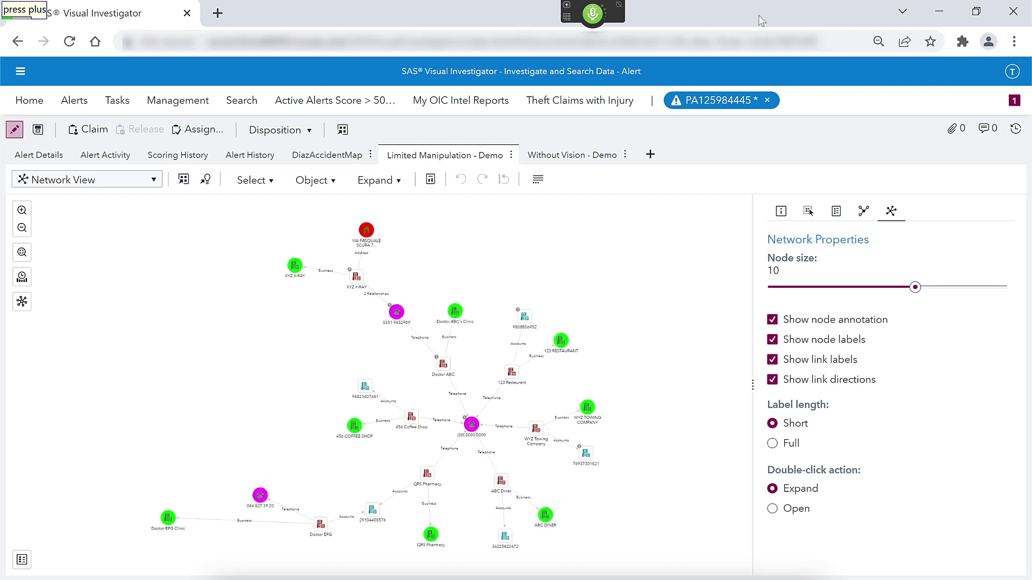
key("plus")
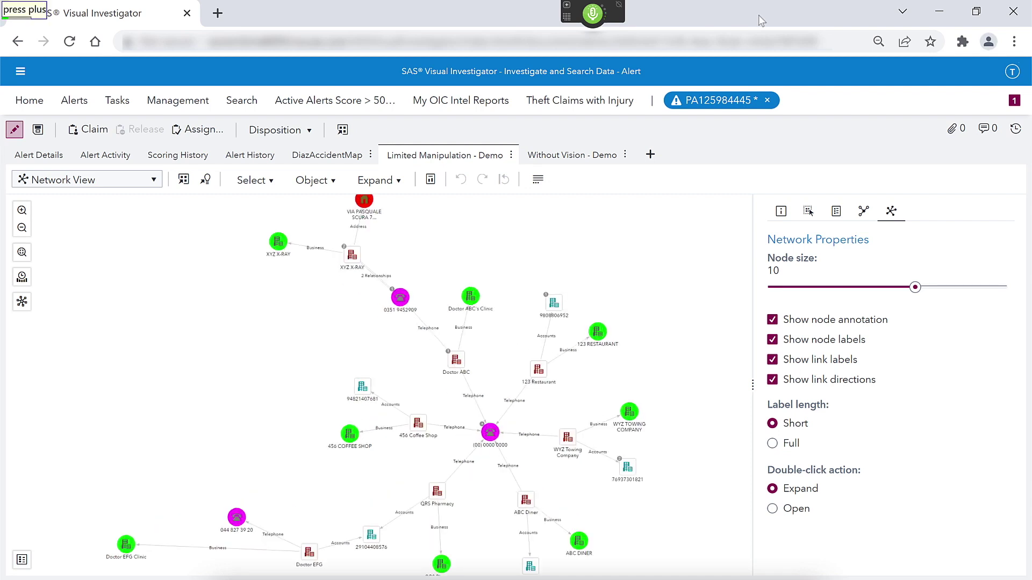
key("2")
key("plus")
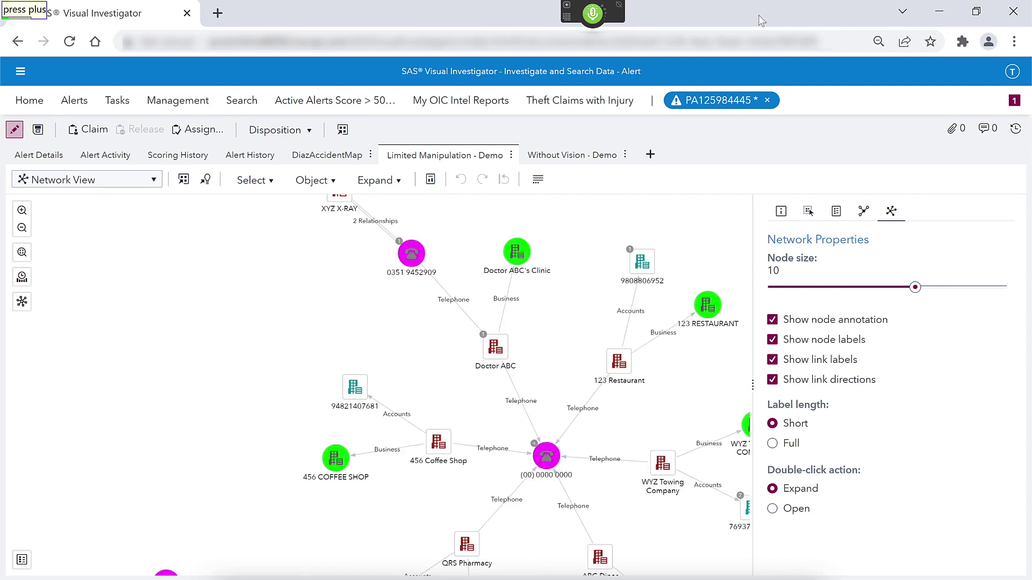
key("Down")
key("Down")
key("Down")
key("Down")
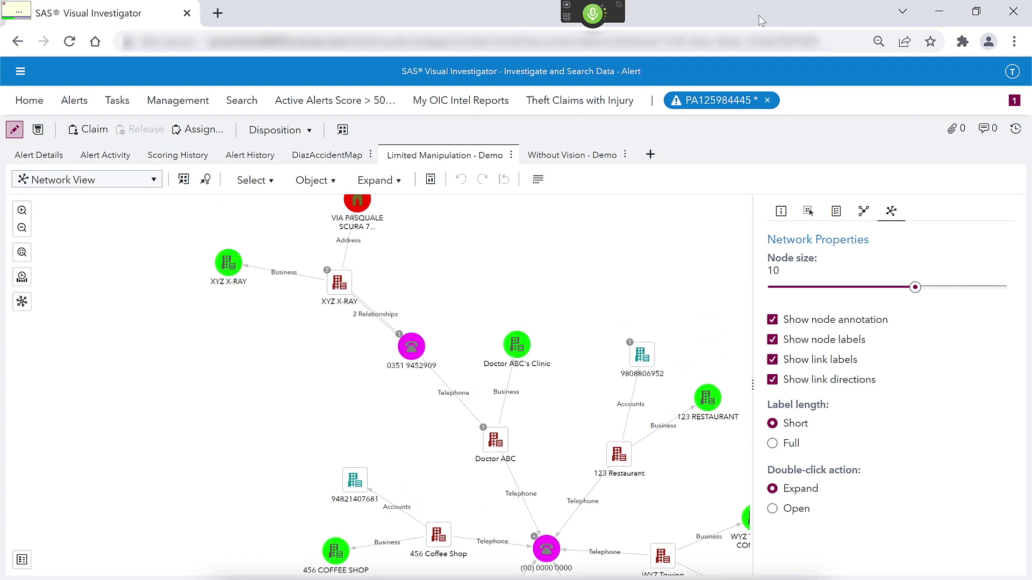
key("Down")
key("Down")
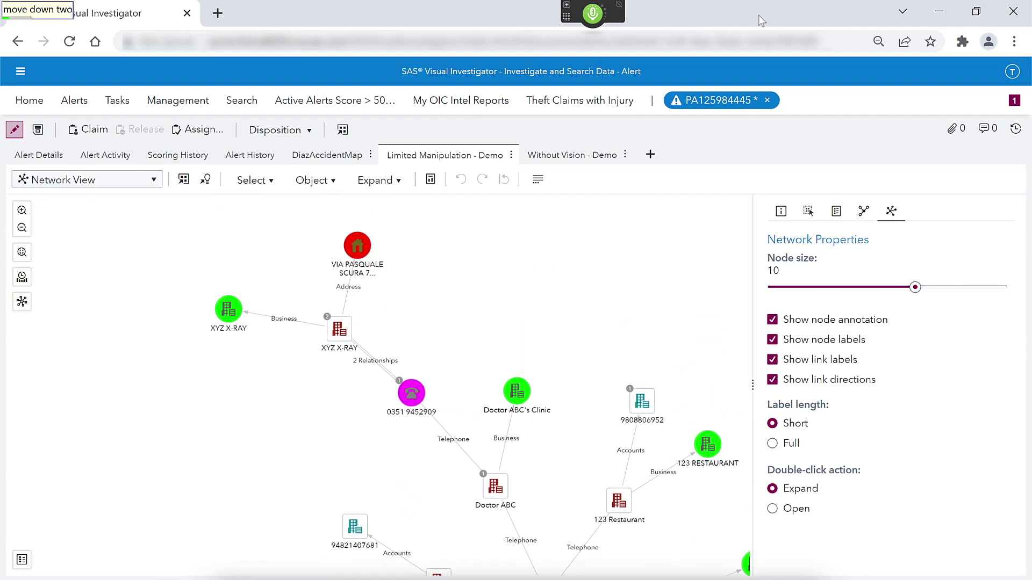
key("plus")
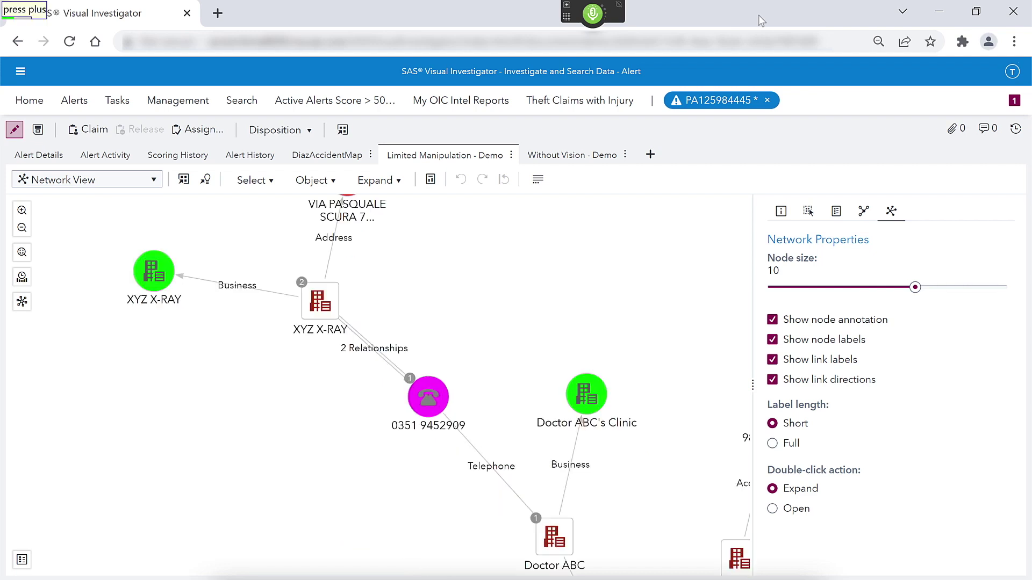
key("minus")
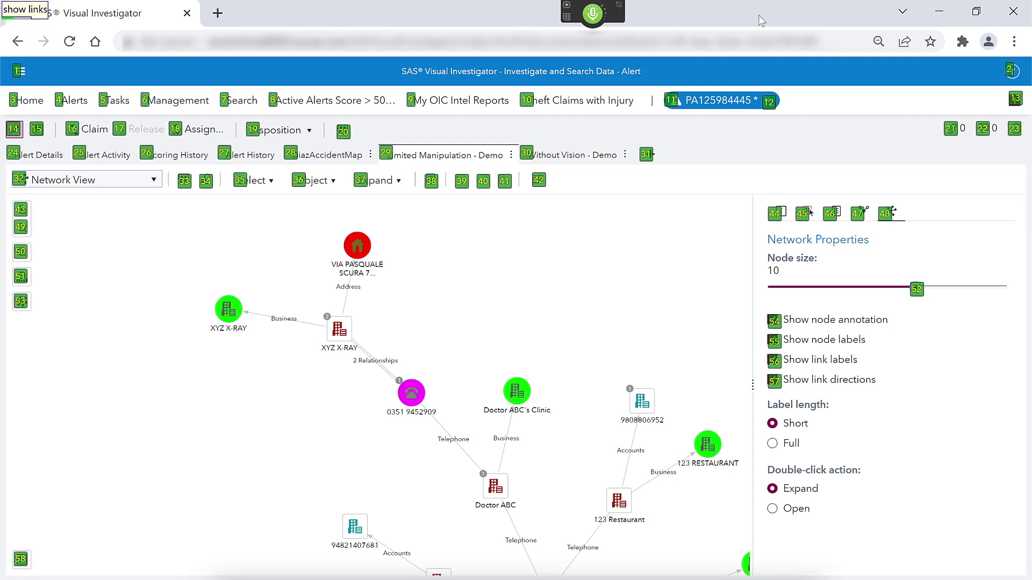
Step: Show node index numbers and select nodes 1, 2, 3, 4, 9 and 6 by index
left_click(808, 211)
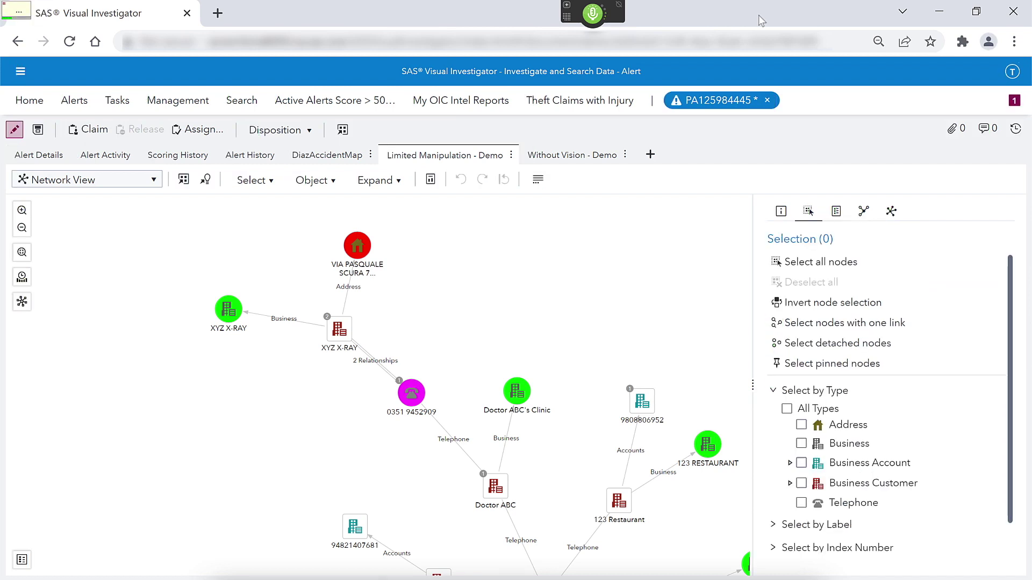
left_click(814, 390)
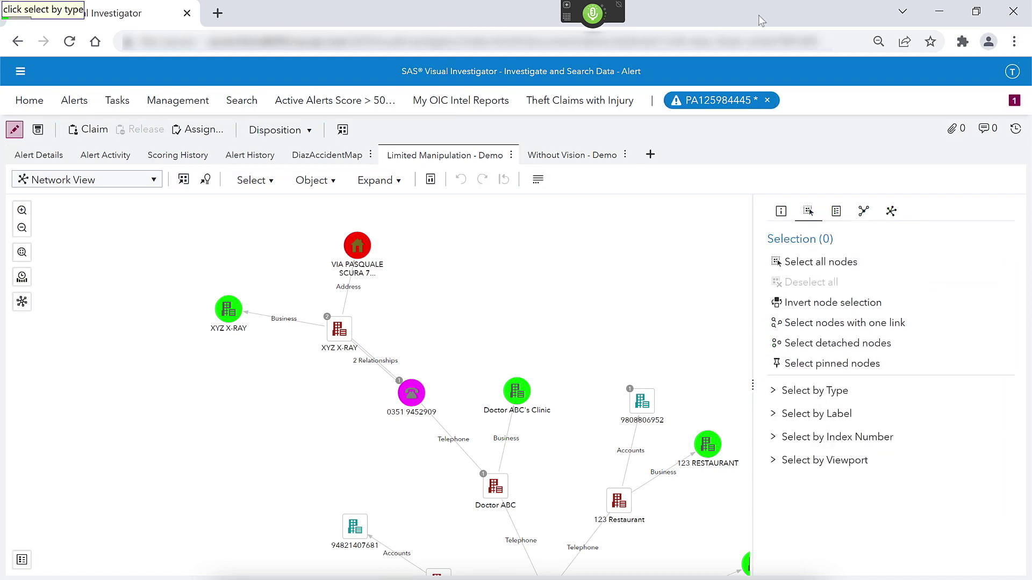
left_click(836, 437)
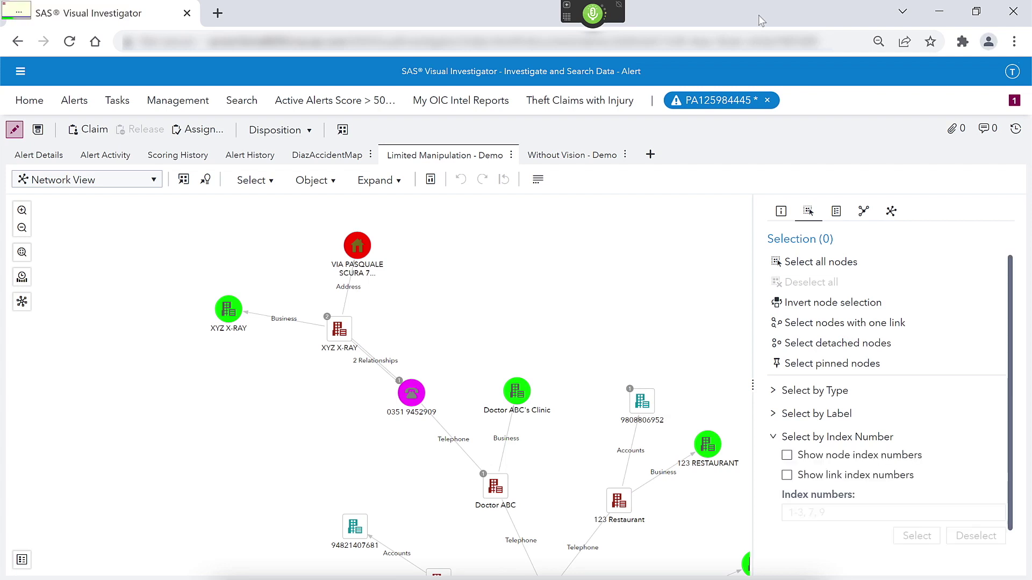
left_click(786, 455)
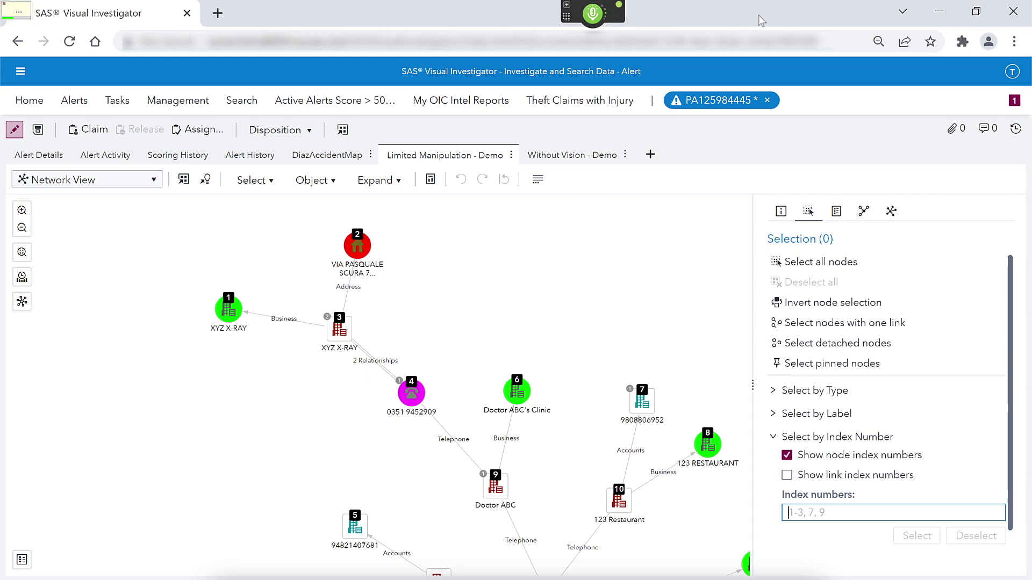
type("1, 2, 3")
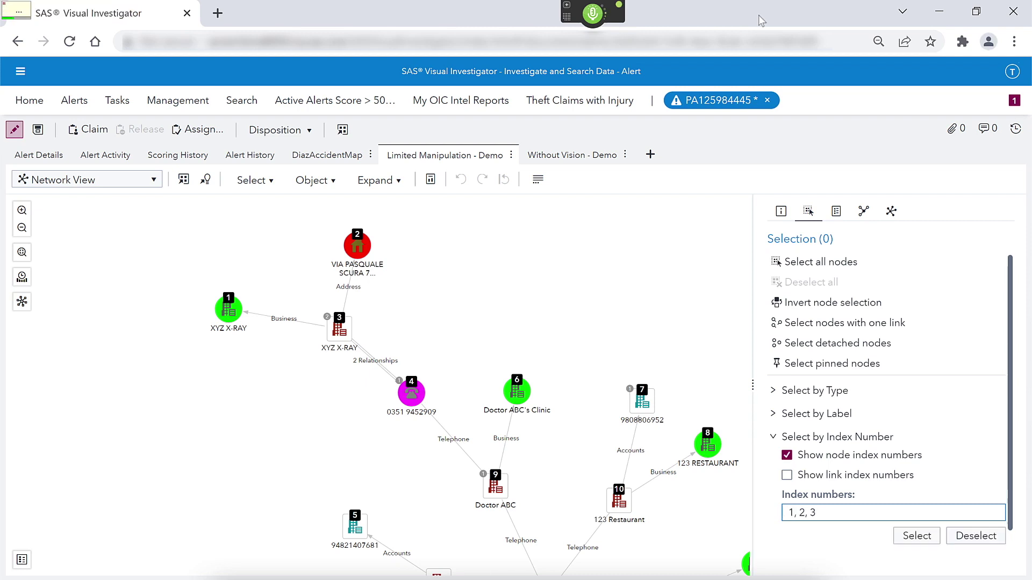
type(", 4, 9, 6")
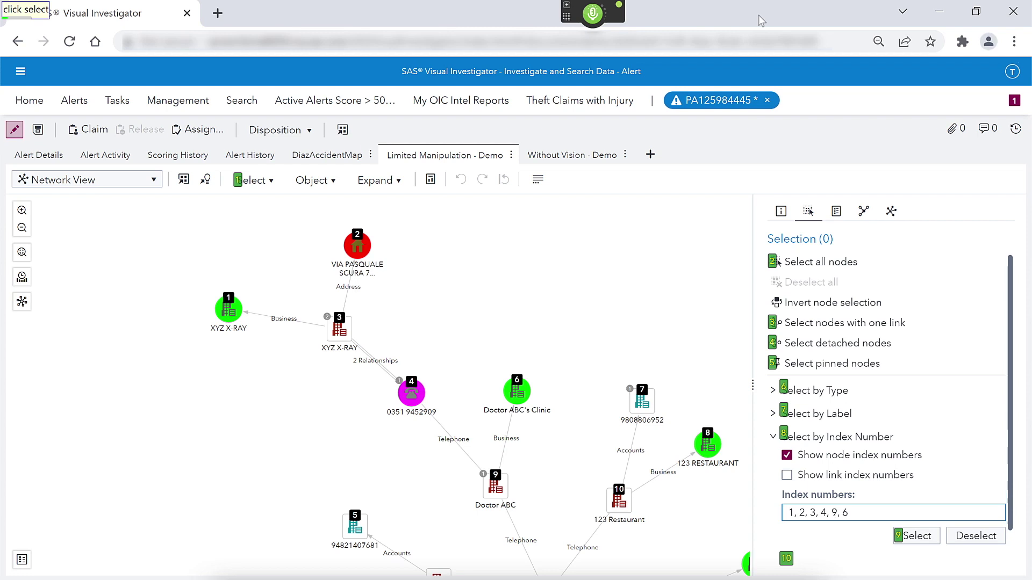
left_click(916, 536)
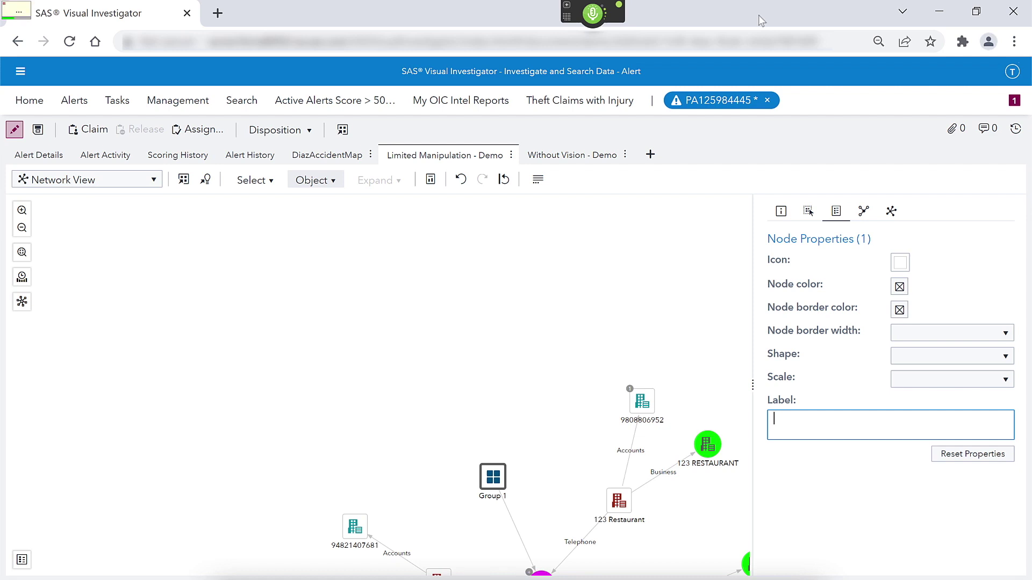
Step: Label the group node 'Dr. and x-ray with common phone number'
type("Dr. and x-ray with common phone number")
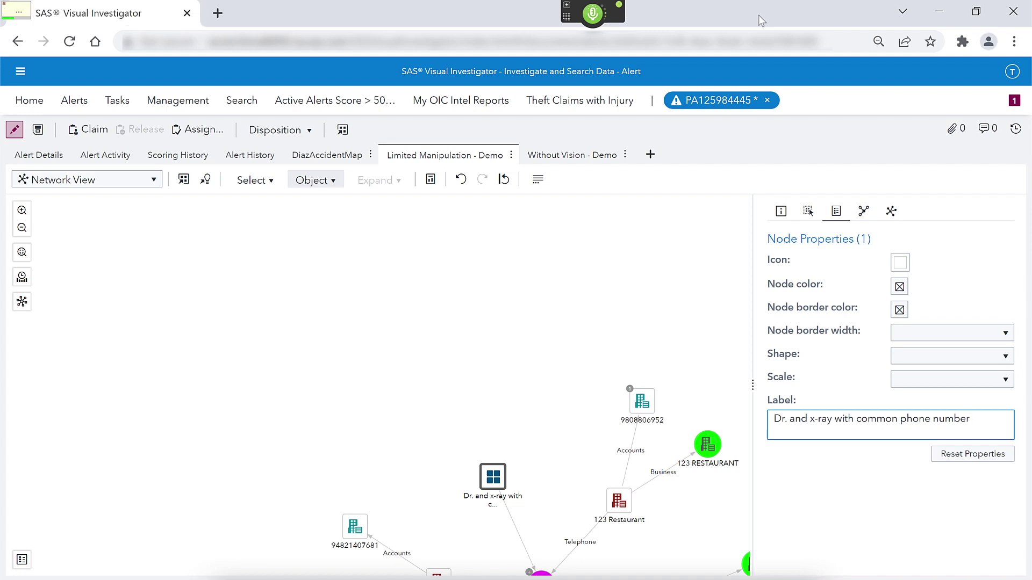
key("ctrl+F6")
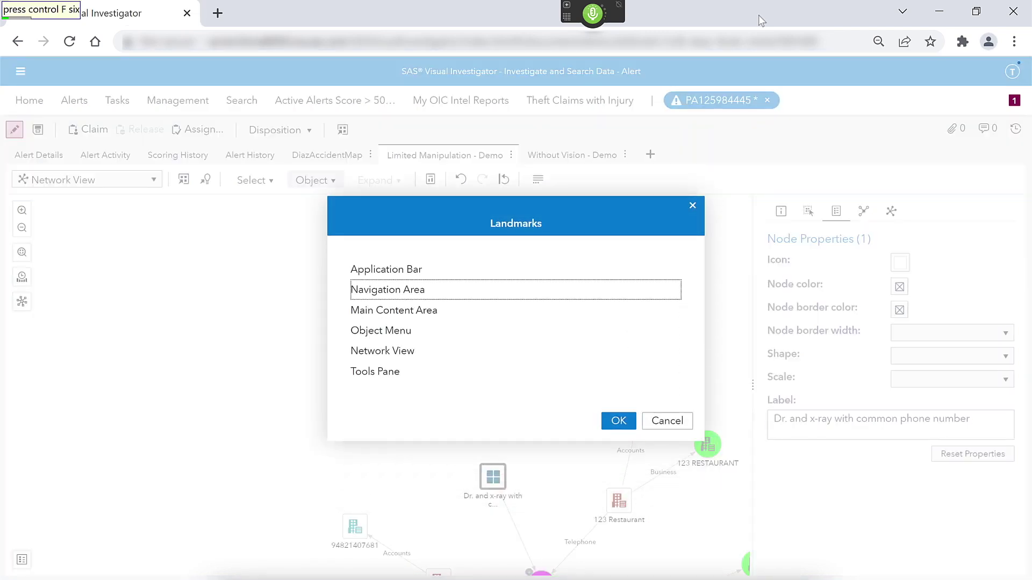
Step: Jump into the Network View and pan to show the Doctor EFG and QRS Pharmacy nodes
key("Down")
key("Down")
key("Down")
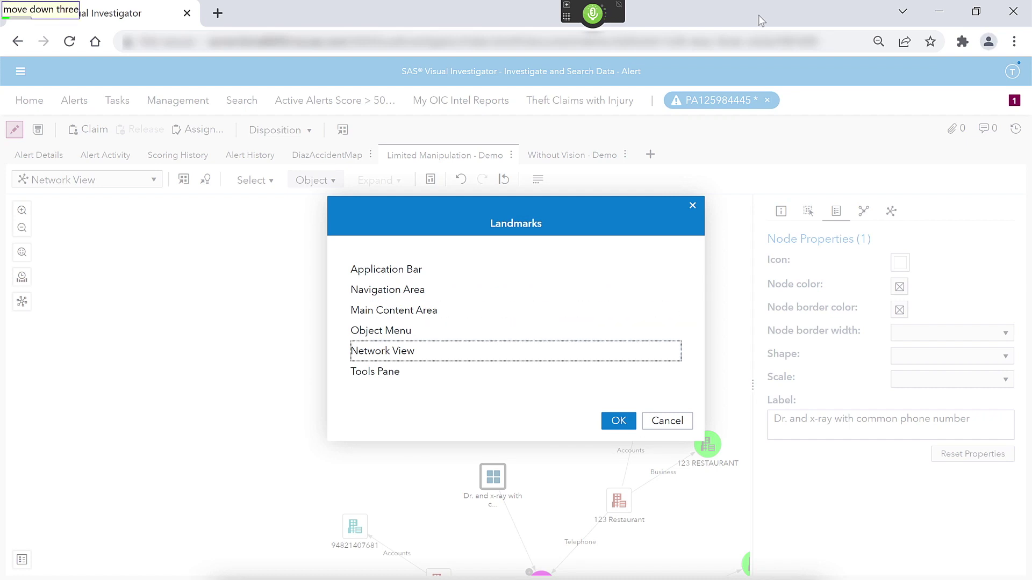
key("Return")
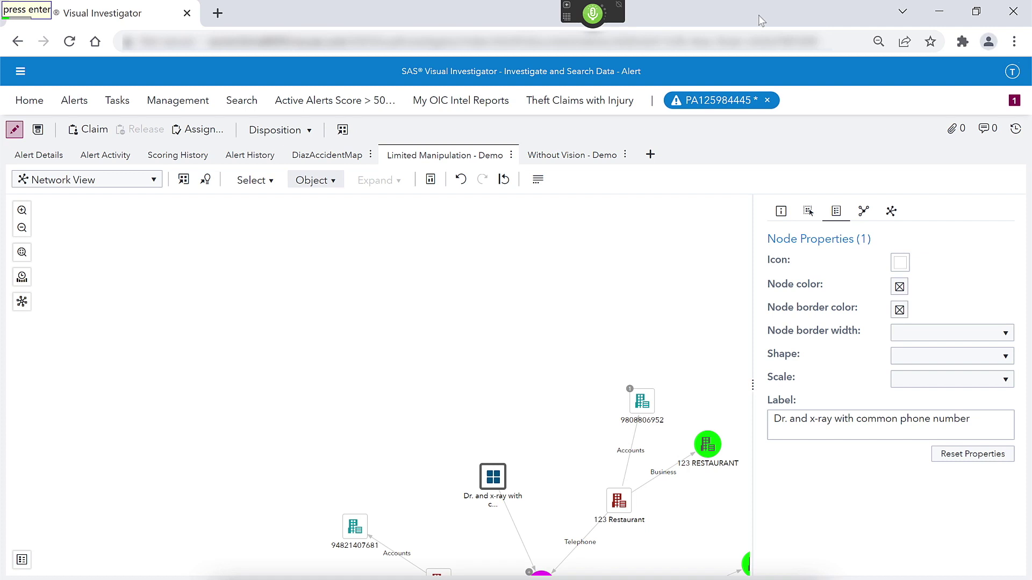
key("Up")
key("Up")
key("Up")
key("Up")
key("Up")
key("Up")
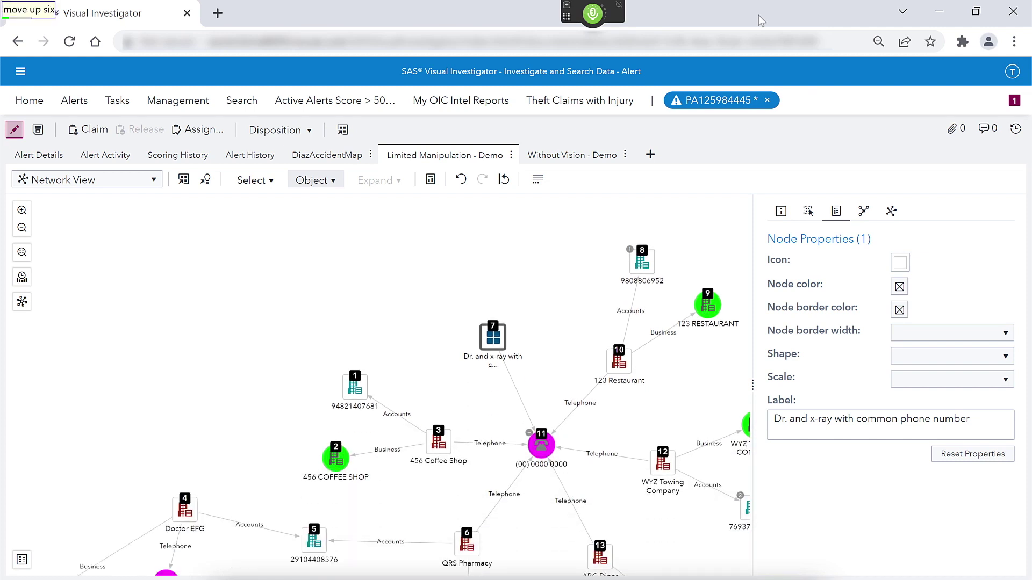
key("Up")
key("Up")
key("Up")
key("Up")
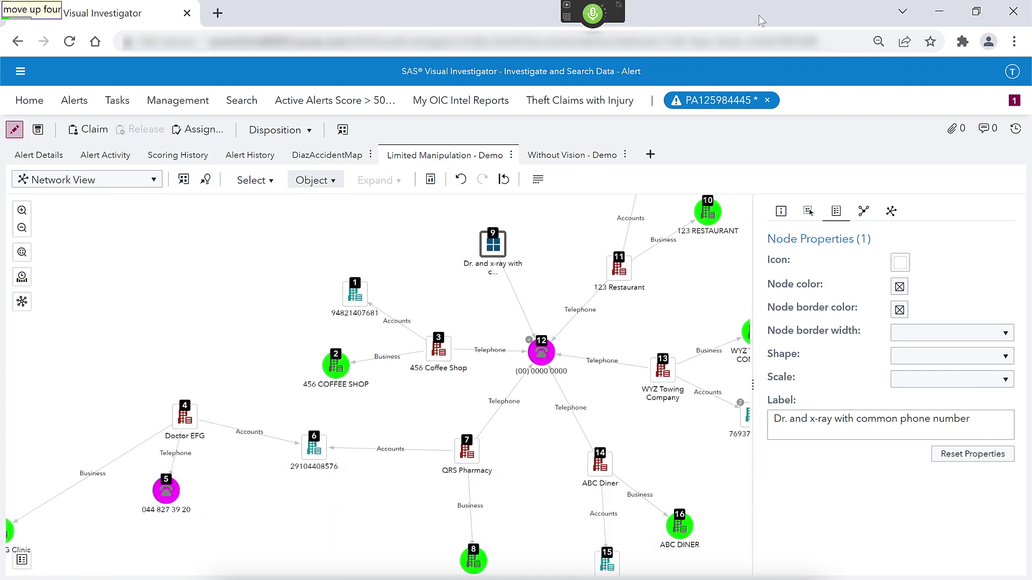
key("Up")
key("Up")
key("Up")
key("Up")
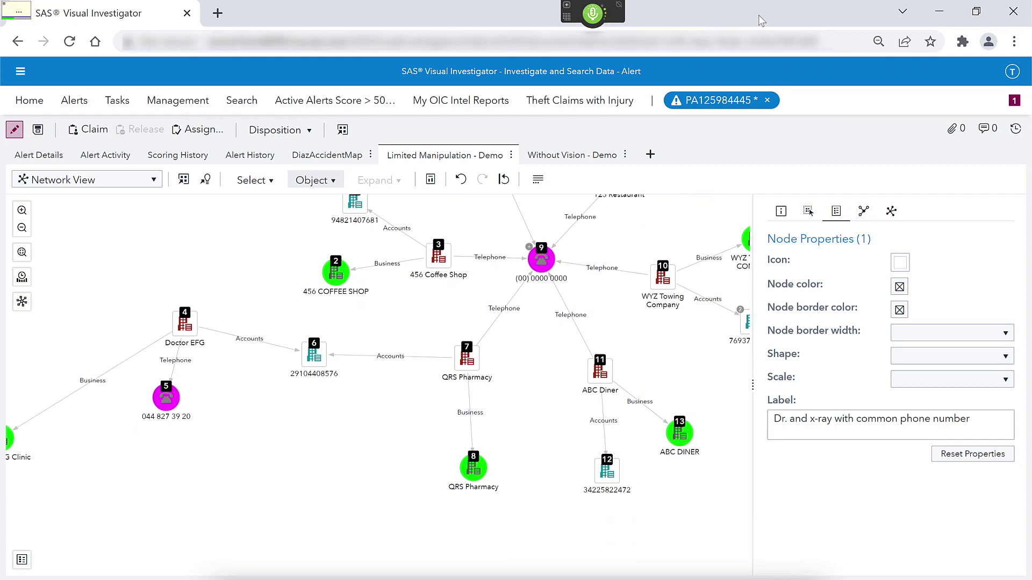
key("Right")
key("Right")
key("Right")
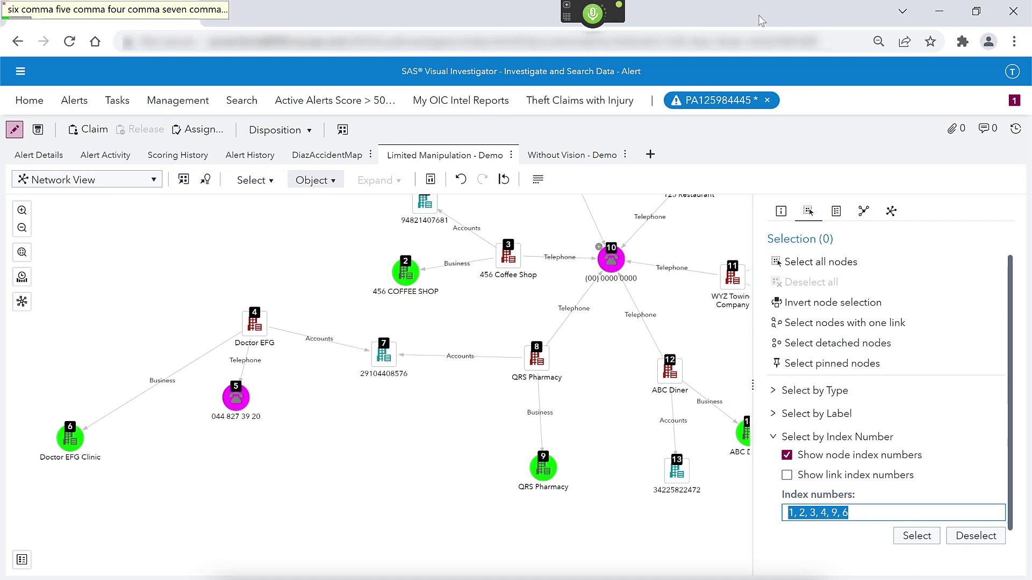
Step: Select nodes 6, 5, 4, 7, 8 and 9 by index number and group them into Group 2
type("6, 5, 4, 7, 8, 9")
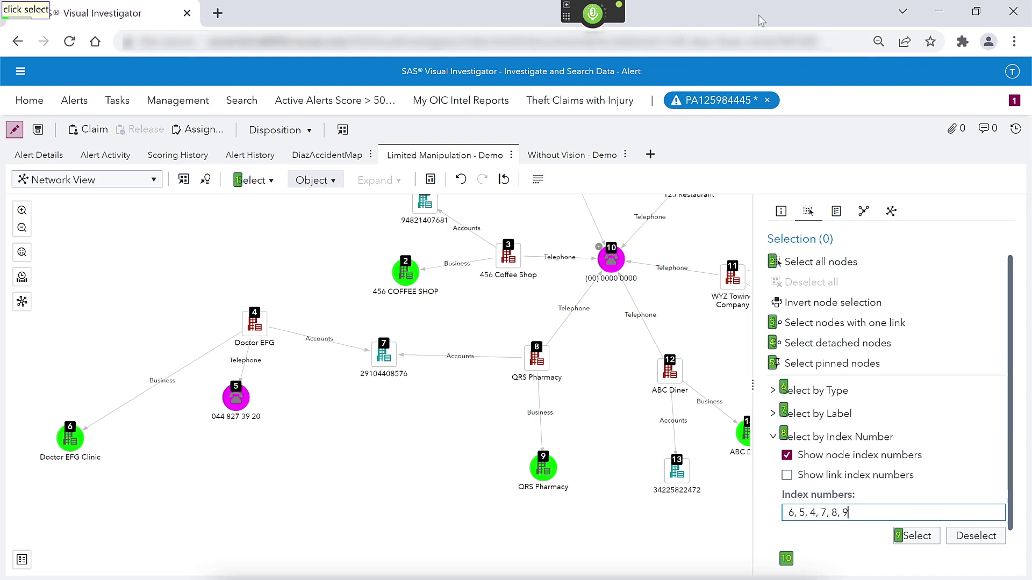
left_click(916, 535)
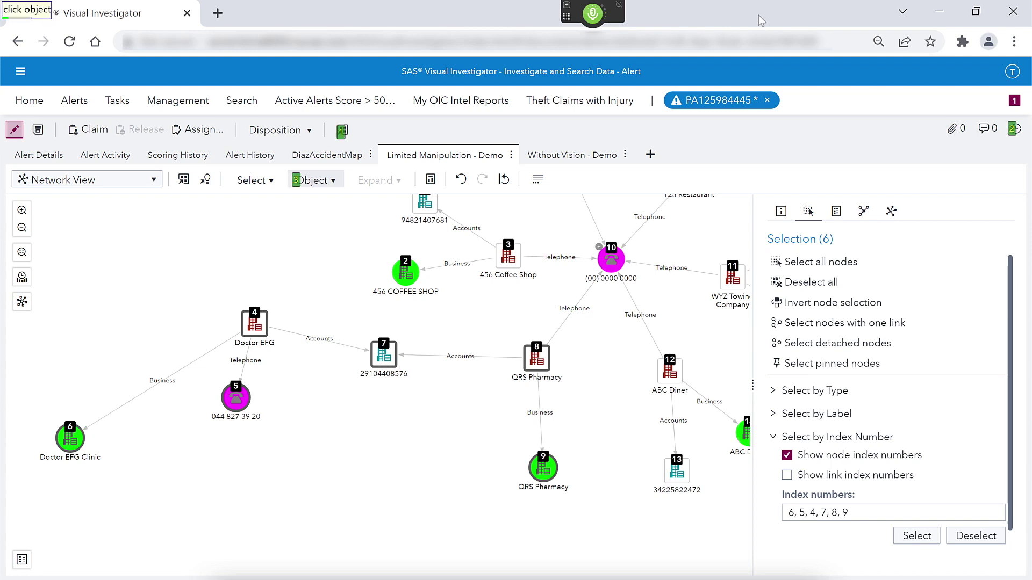
left_click(312, 180)
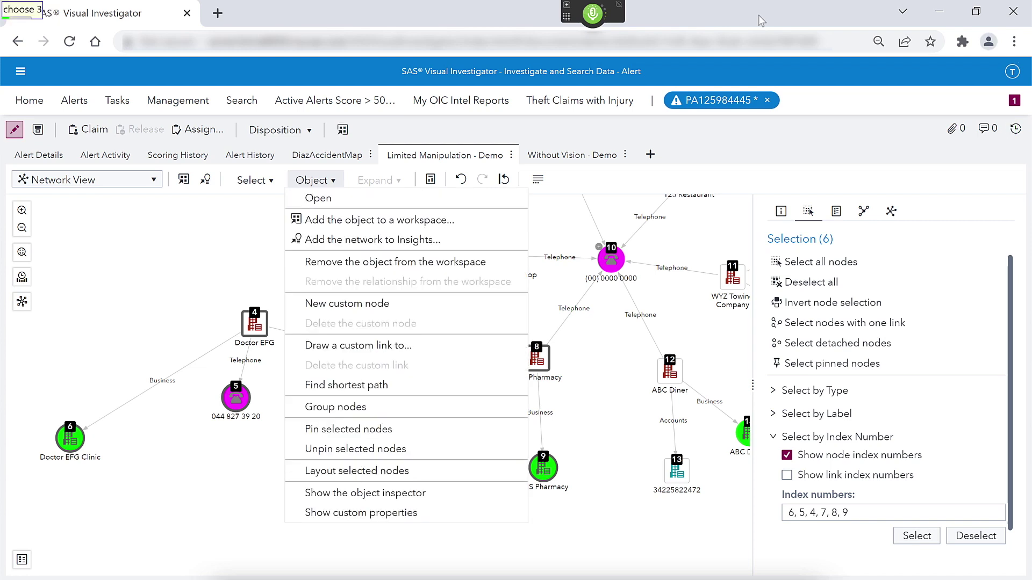
left_click(335, 407)
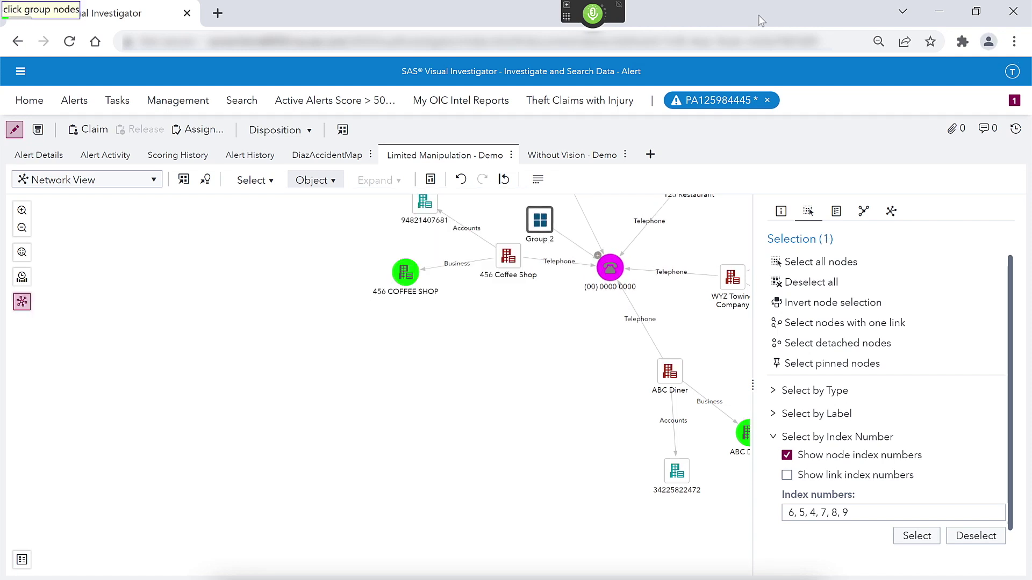
key("Escape")
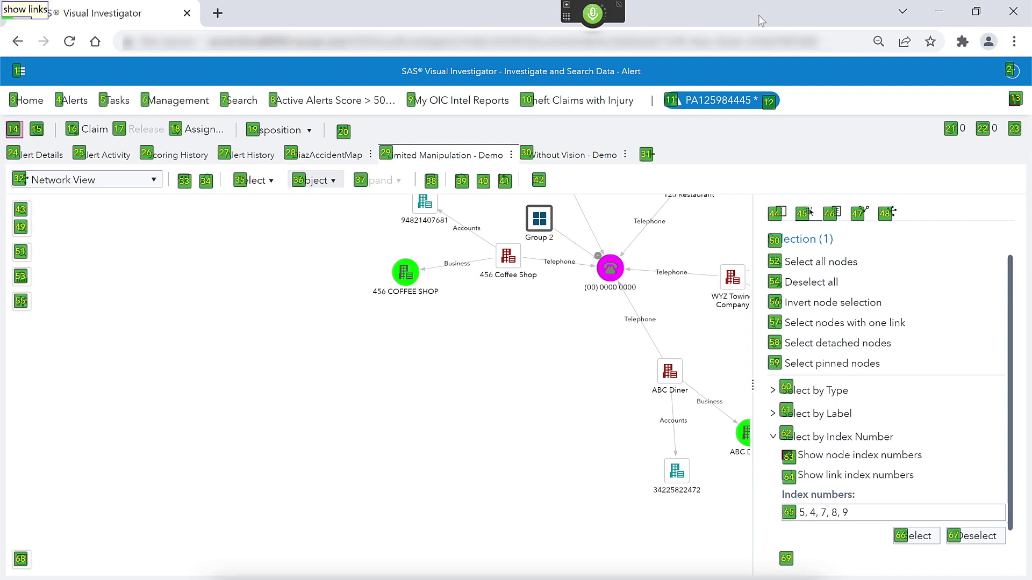
Step: Set Group 2's label to 'Dr. and pharmacy with common account number' in Node Properties
left_click(835, 211)
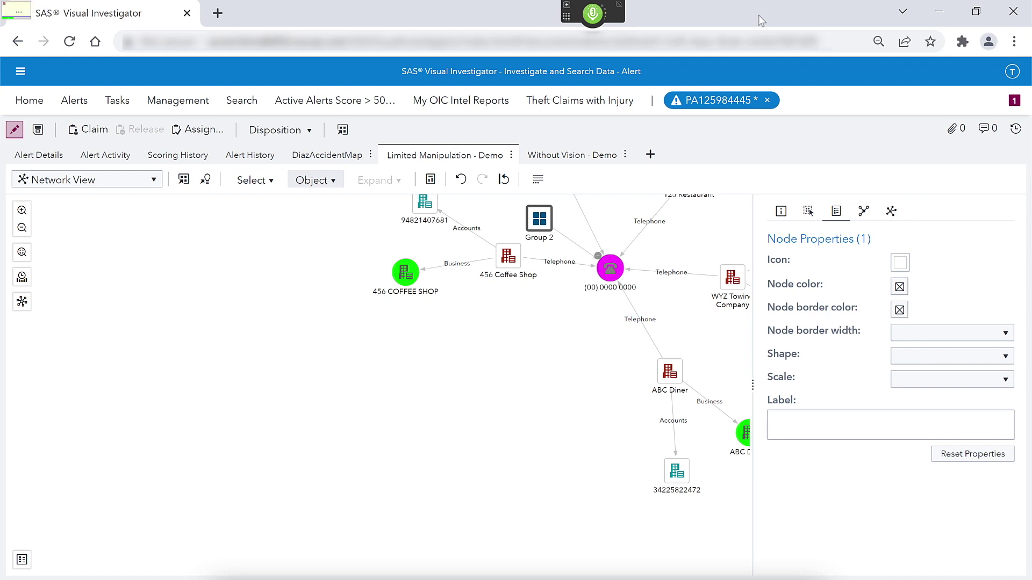
left_click(890, 425)
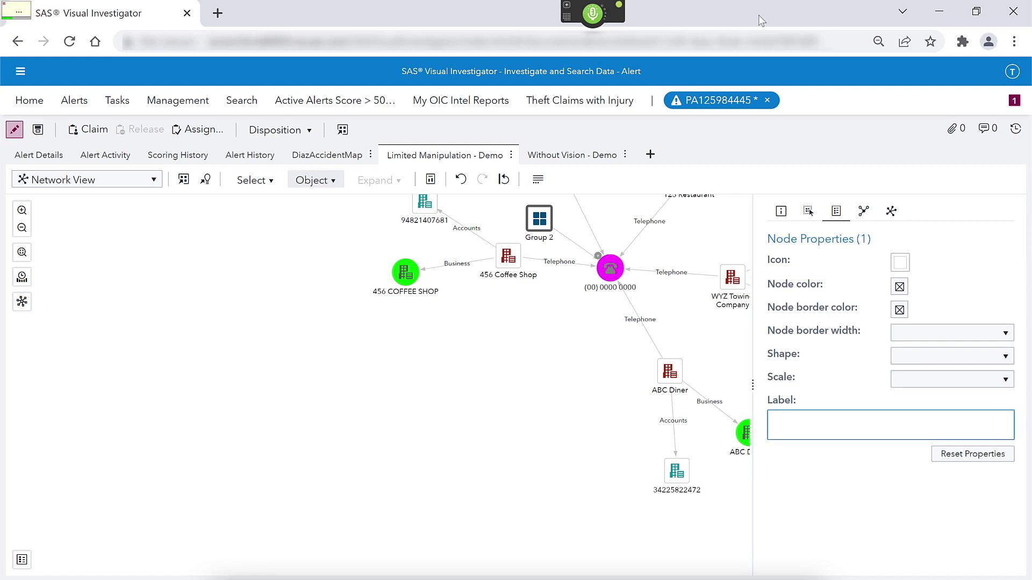
type("Dr. and pharmacy with common account number")
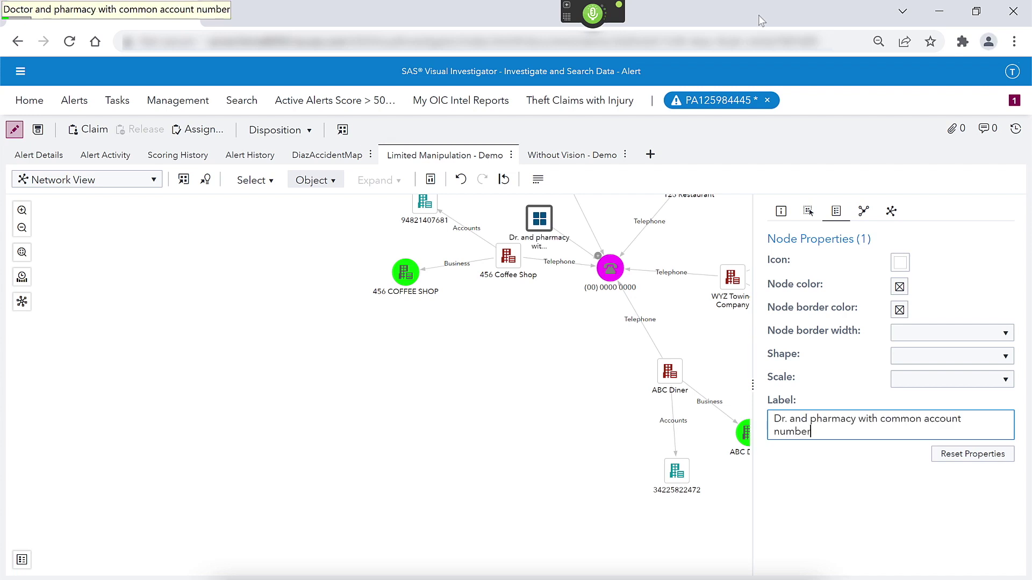